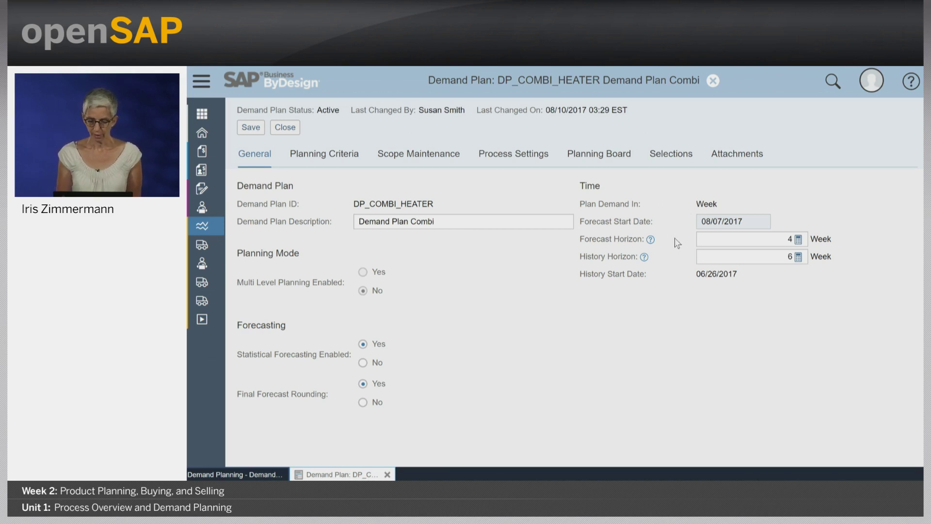
pyautogui.click(722, 243)
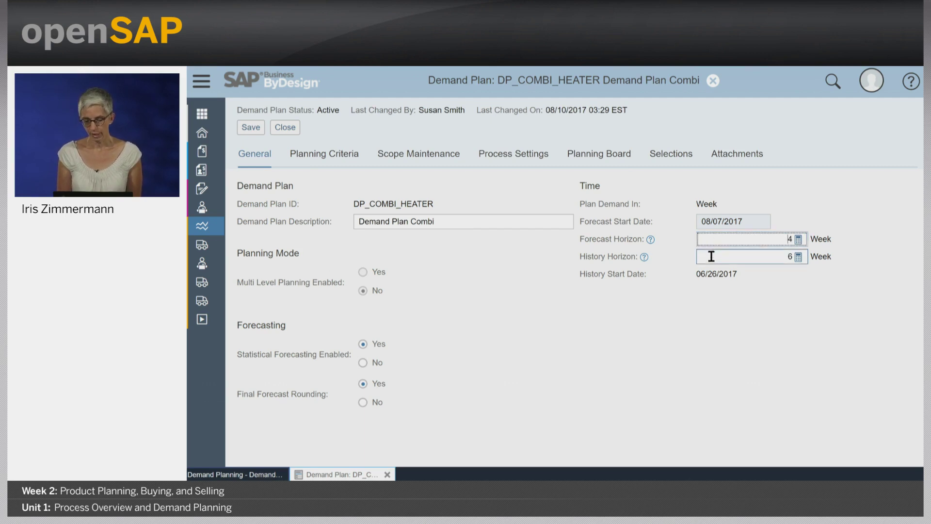
pyautogui.click(745, 259)
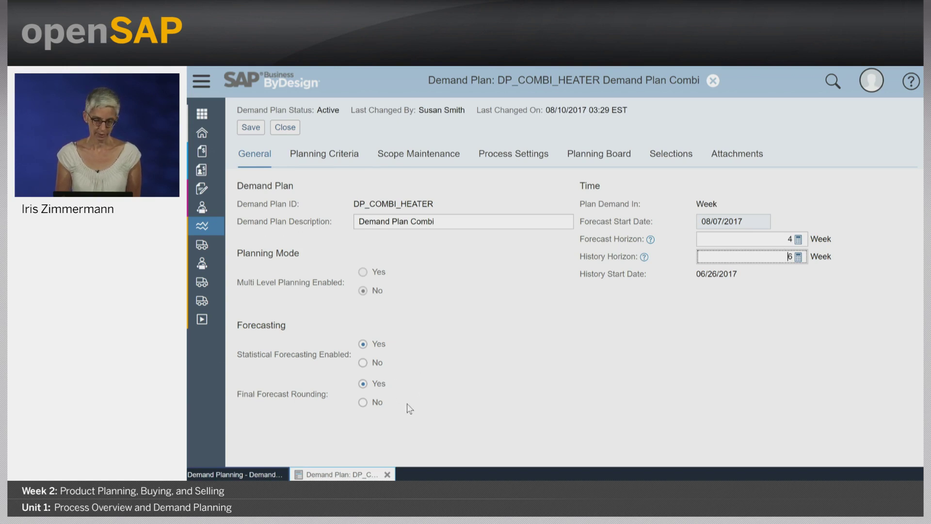
# Review the plan's scope (P100478 in P1100) and its time parameters: 1-week rolling interval, 4-week release horizon
pyautogui.click(433, 154)
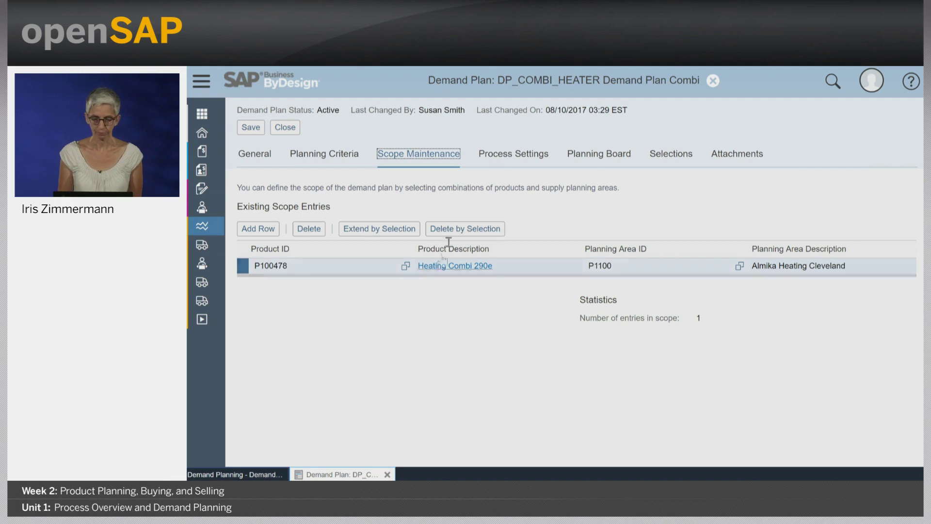
pyautogui.click(505, 159)
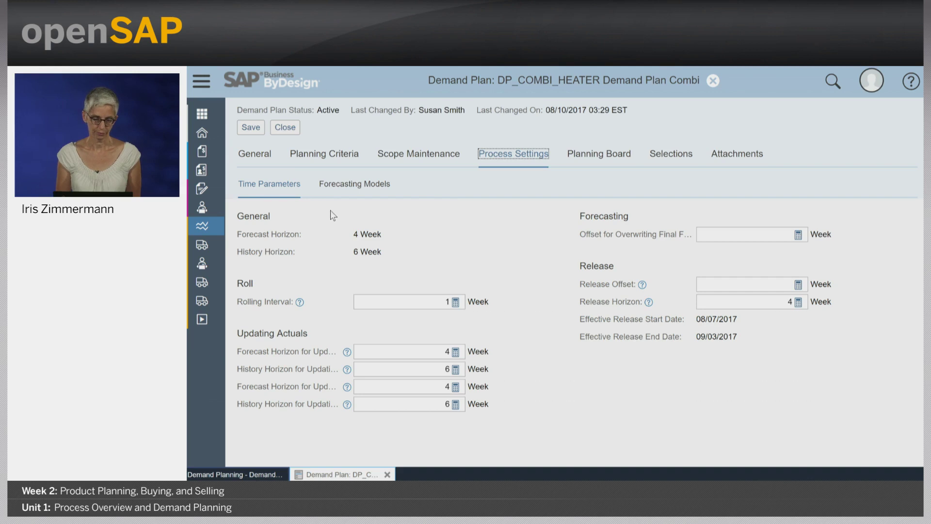
# Review the available forecasting models and variants, then close the DP_COMBI_HEATER demand plan
pyautogui.click(341, 187)
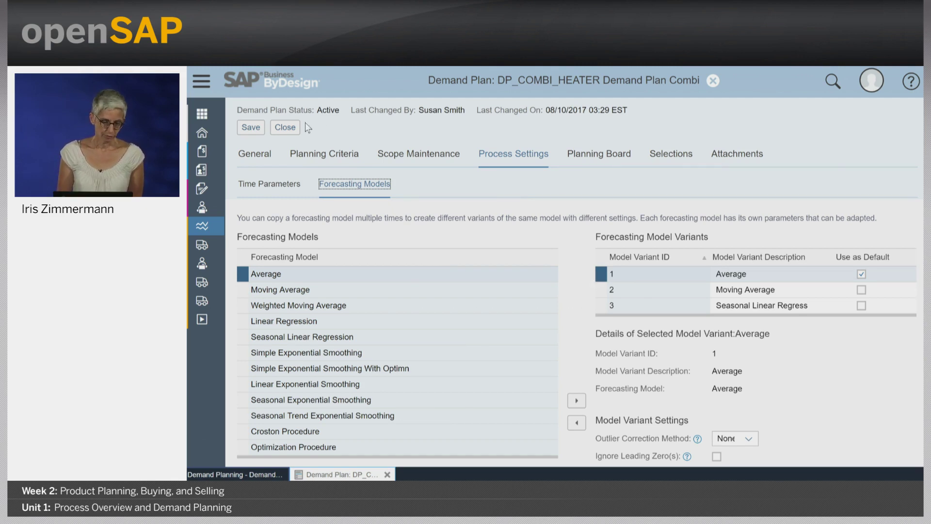
pyautogui.click(288, 127)
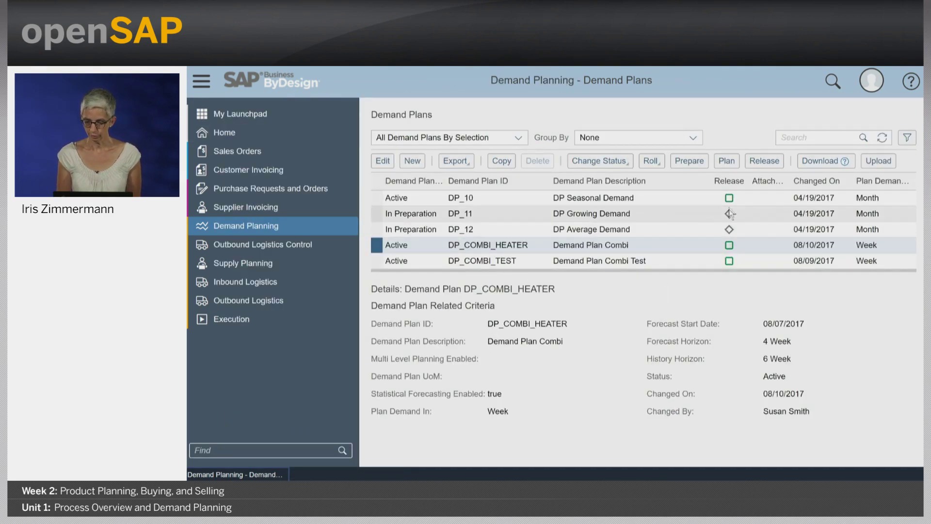
# Open DP_COMBI_HEATER's planning board at history start, widening the Key Figure column to show more weeks
pyautogui.click(727, 162)
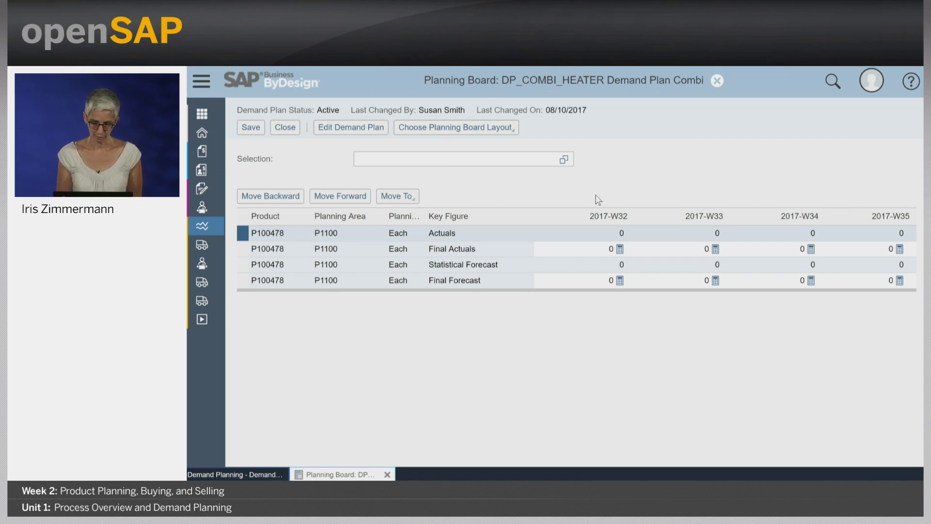
pyautogui.click(418, 197)
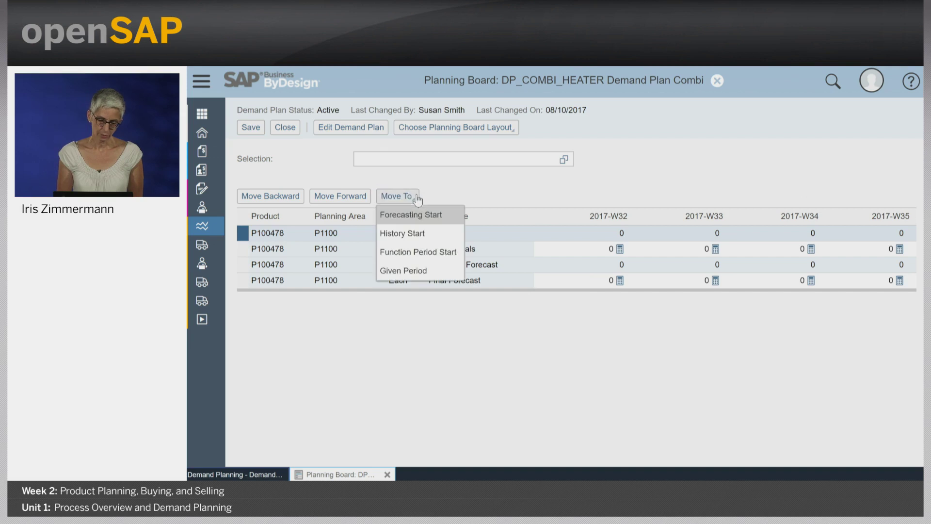
pyautogui.click(435, 234)
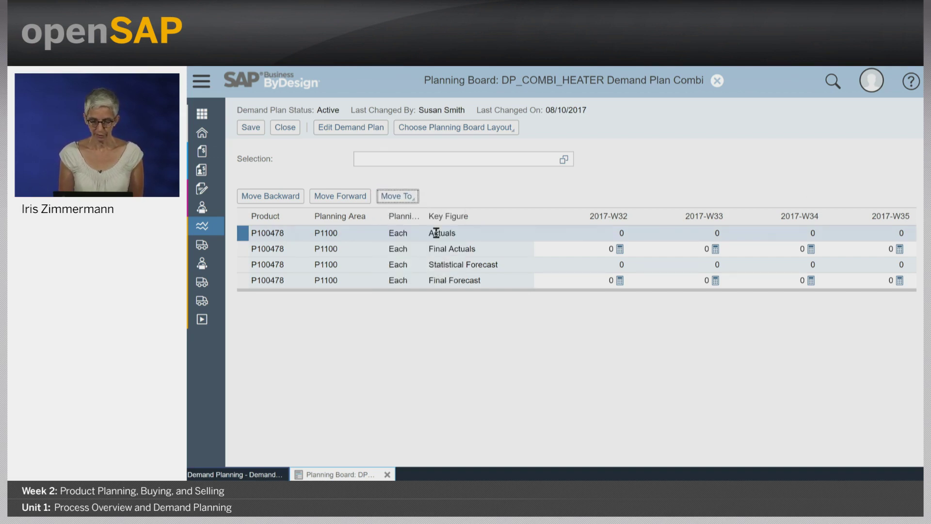
pyautogui.doubleClick(531, 219)
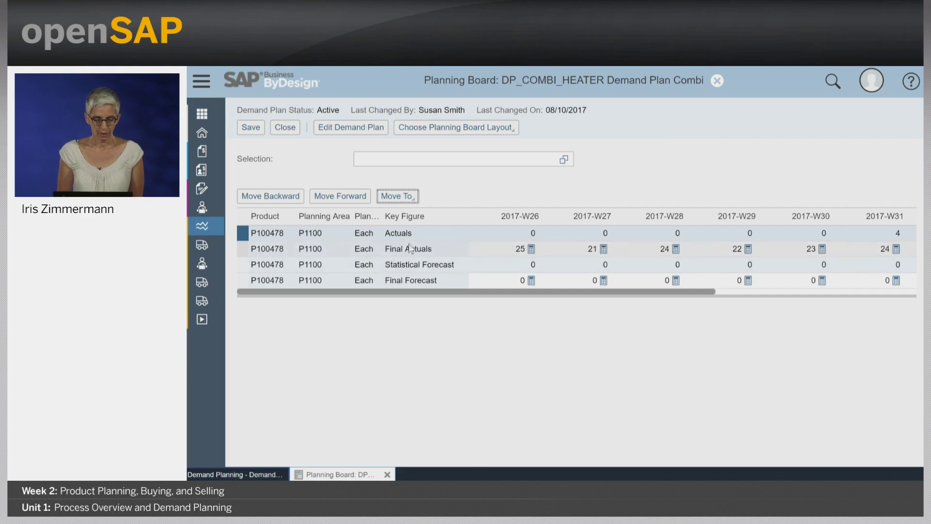
# Select the Statistical Forecast row and move the board to the forecasting start
pyautogui.click(245, 266)
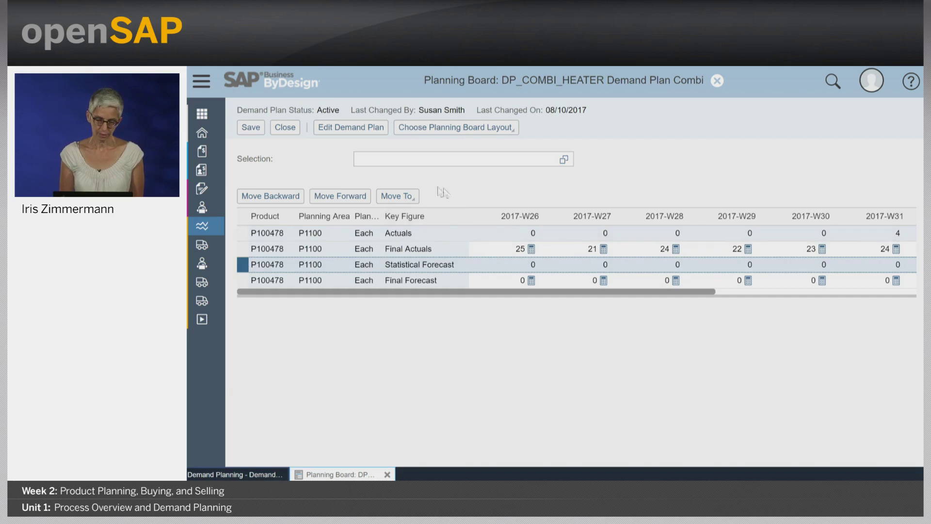
pyautogui.click(412, 196)
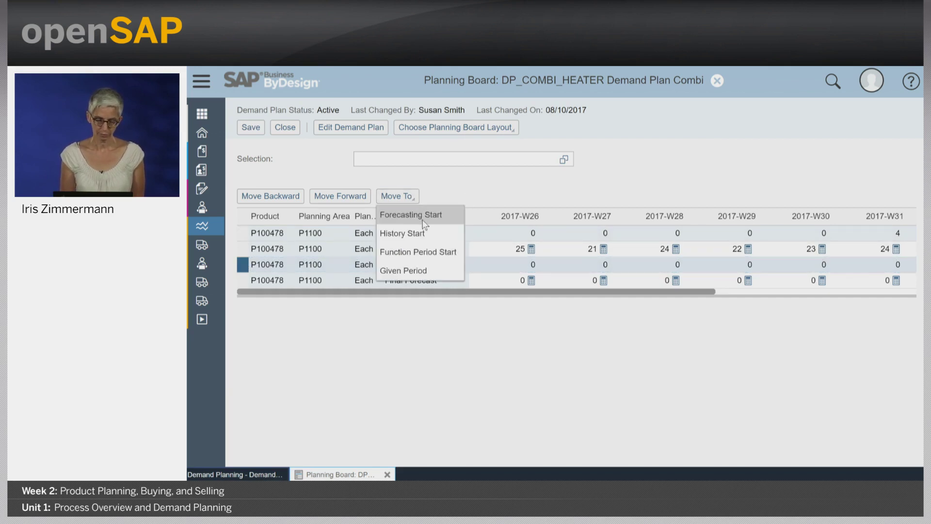
pyautogui.click(439, 217)
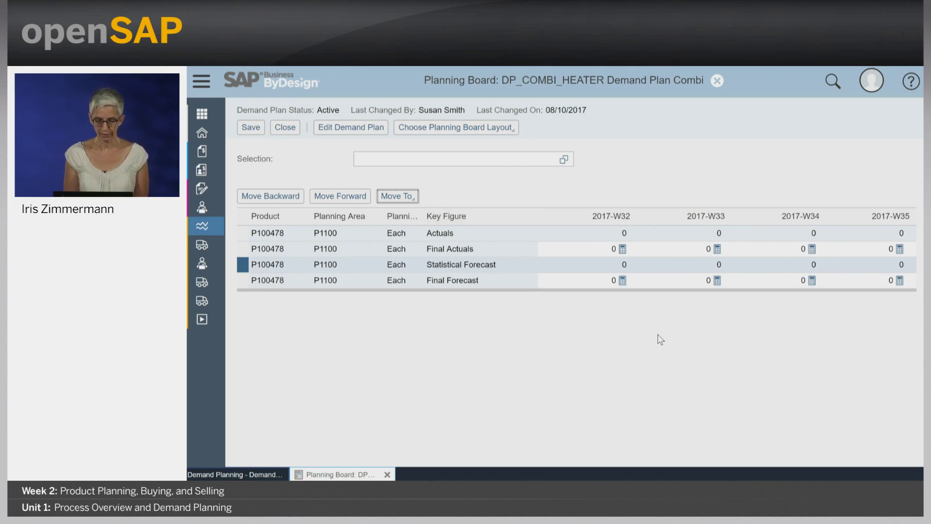
# Switch to Maximal Layout and enable Copy Statistical Forecast To Final Forecast
pyautogui.click(513, 129)
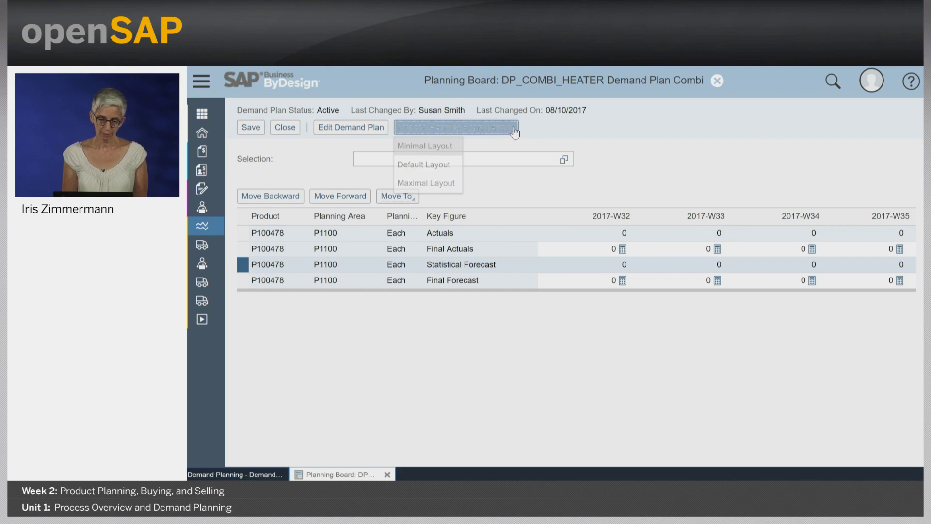
pyautogui.click(438, 184)
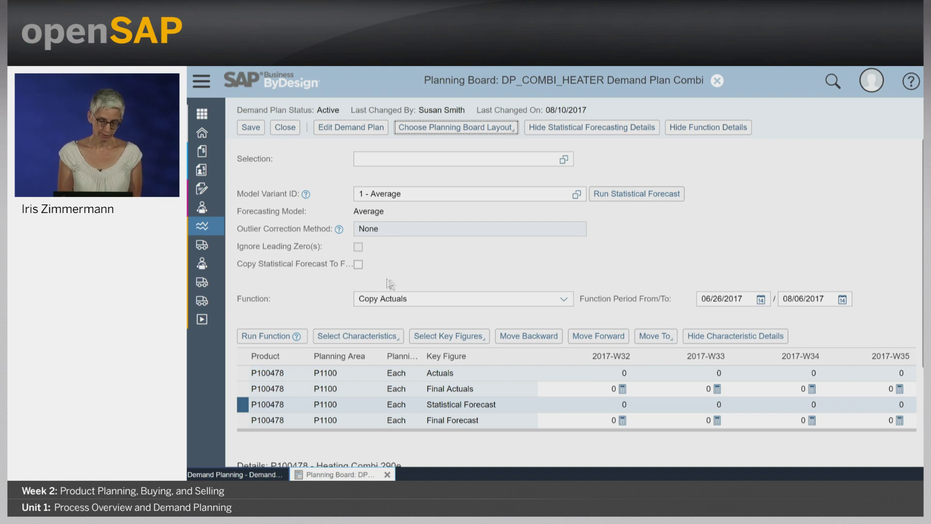
pyautogui.click(359, 264)
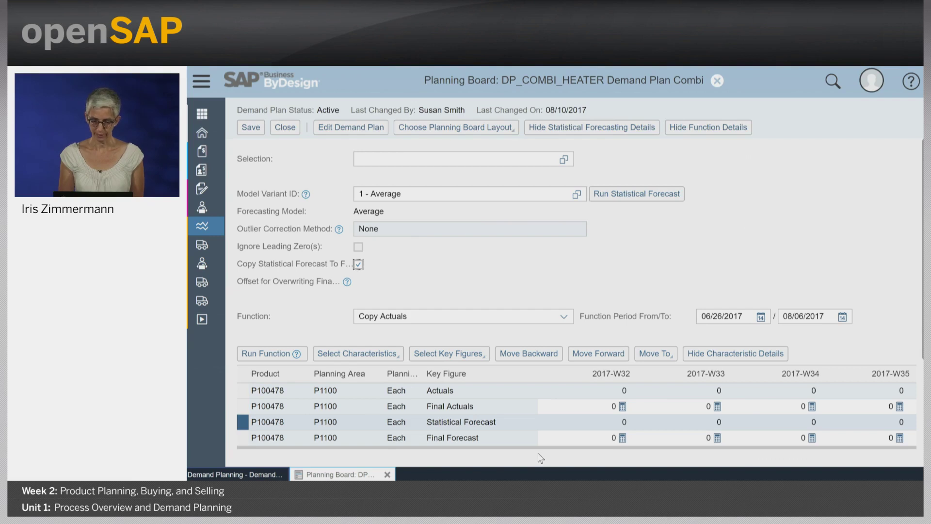
# Run the statistical forecast with model variant 1 - Average for weeks 2017-W32 to W35
pyautogui.click(615, 199)
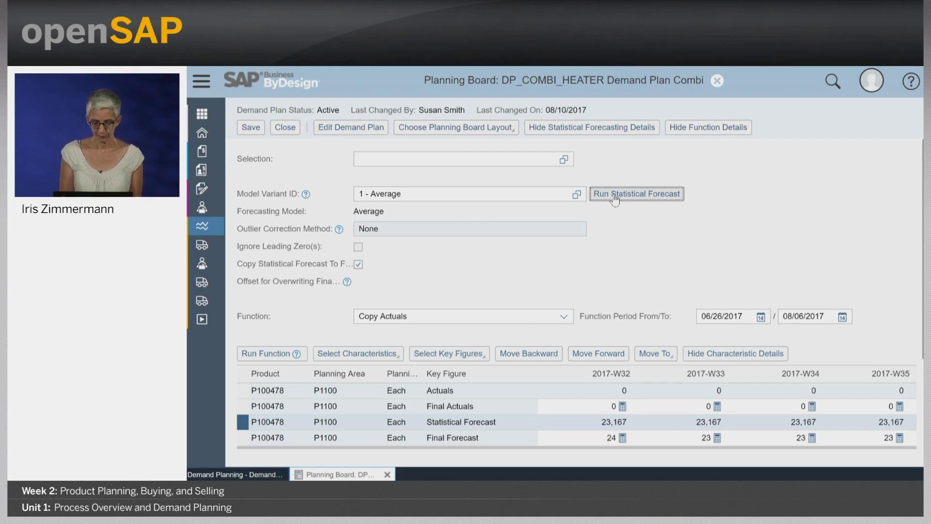
# Change the 2017-W32 final forecast from 24 to 23 and save the planning board
pyautogui.click(584, 437)
pyautogui.doubleClick(611, 437)
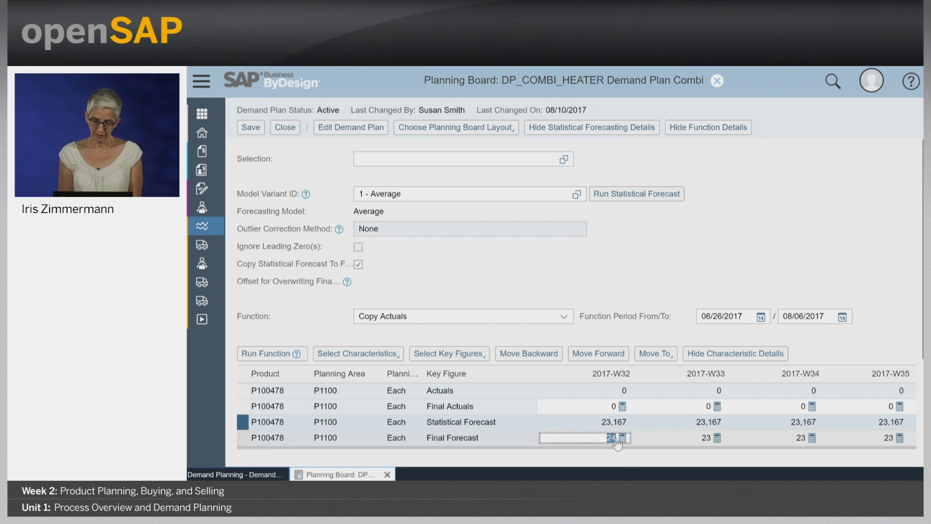
pyautogui.click(635, 461)
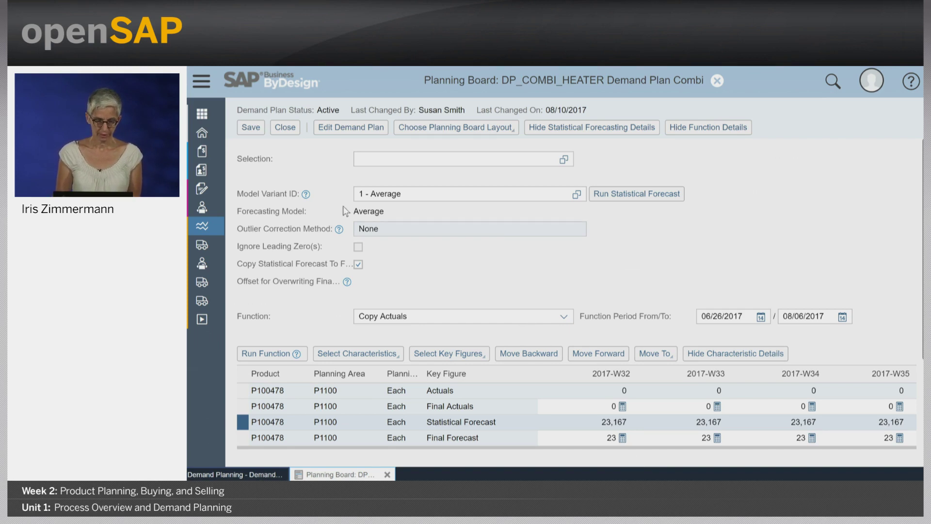
pyautogui.click(258, 131)
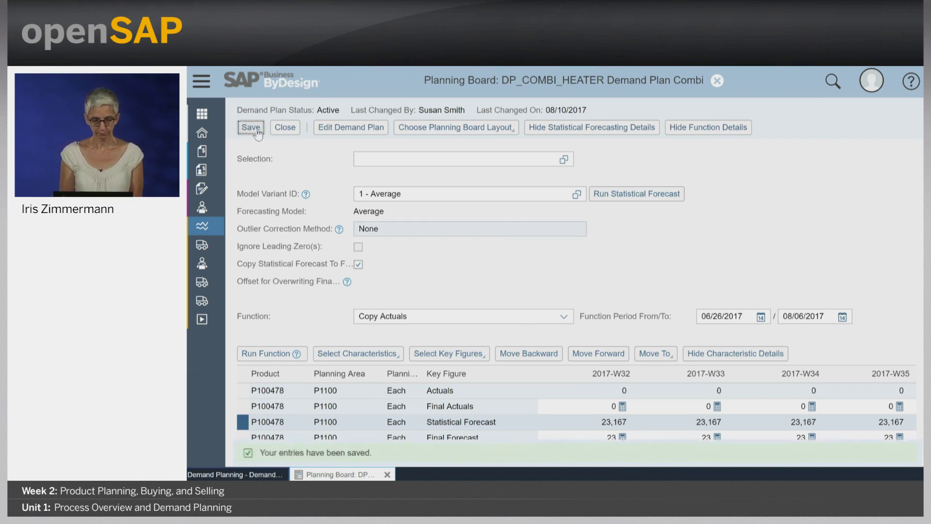
# Close the planning board and release DP_COMBI_HEATER for the 4-week horizon 08/07/2017–09/03/2017
pyautogui.click(285, 128)
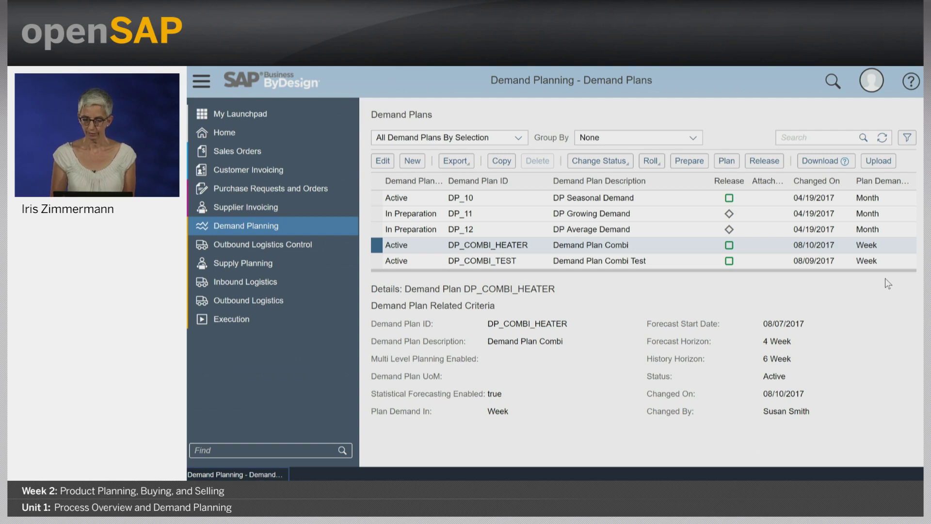
pyautogui.click(762, 162)
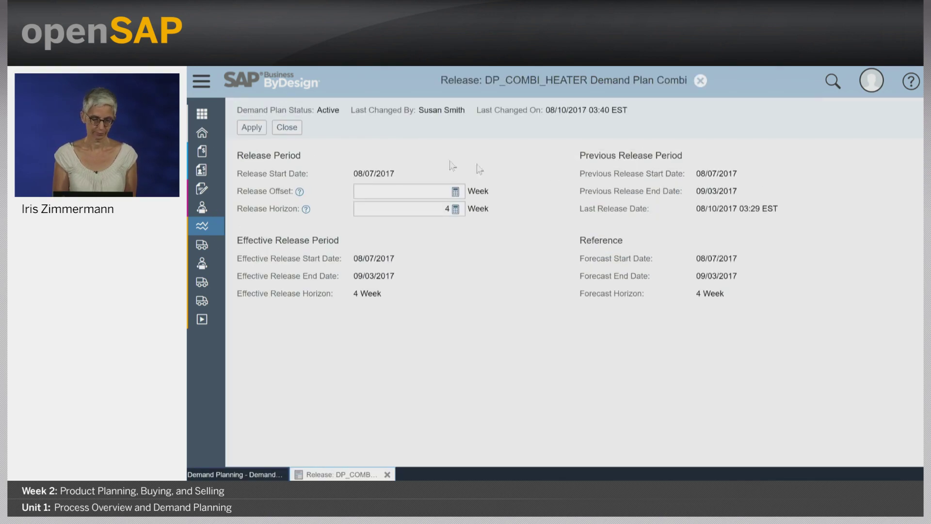
pyautogui.click(251, 131)
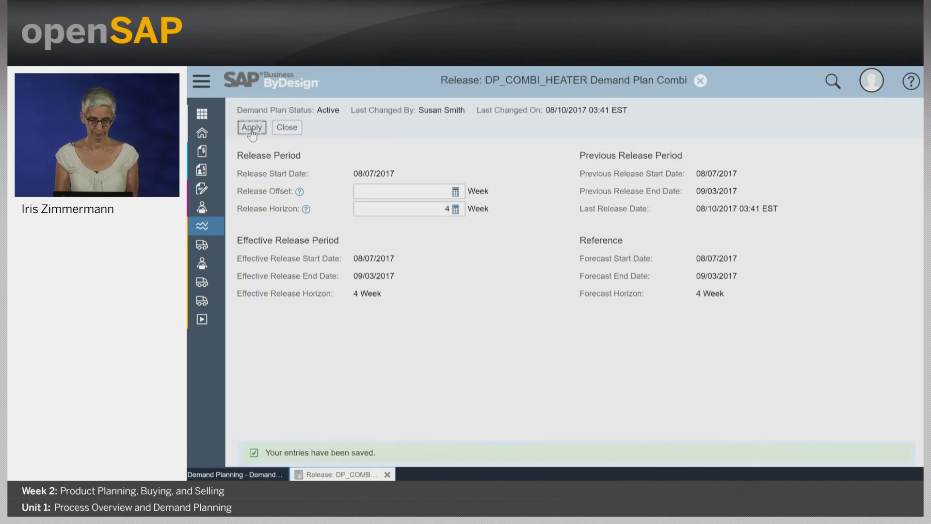
pyautogui.click(283, 129)
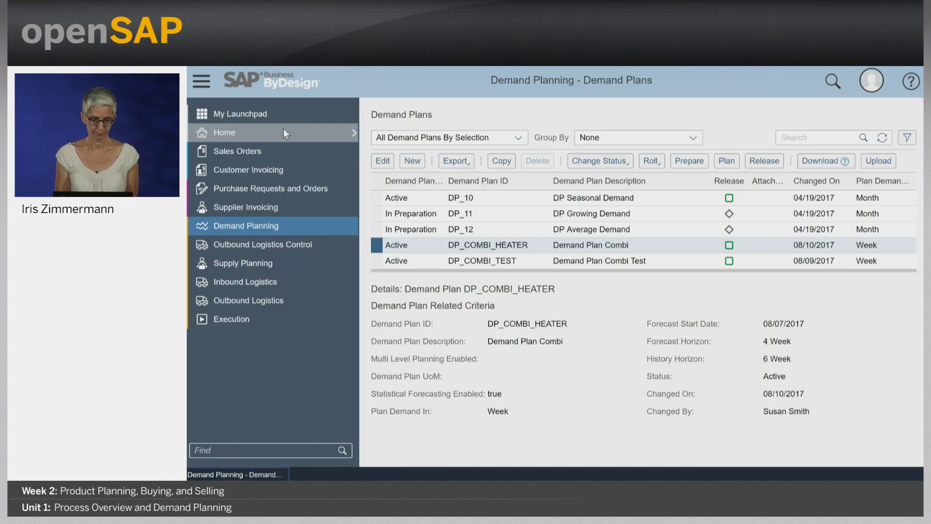
# Open product P100478's planning details in Supply Planning, showing four weekly forecasts of -23 ea
pyautogui.click(324, 264)
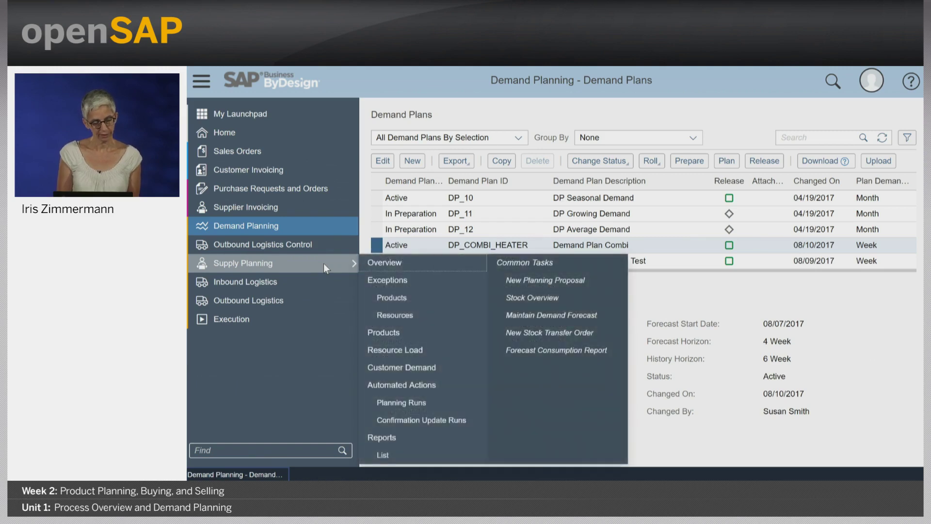
pyautogui.click(429, 332)
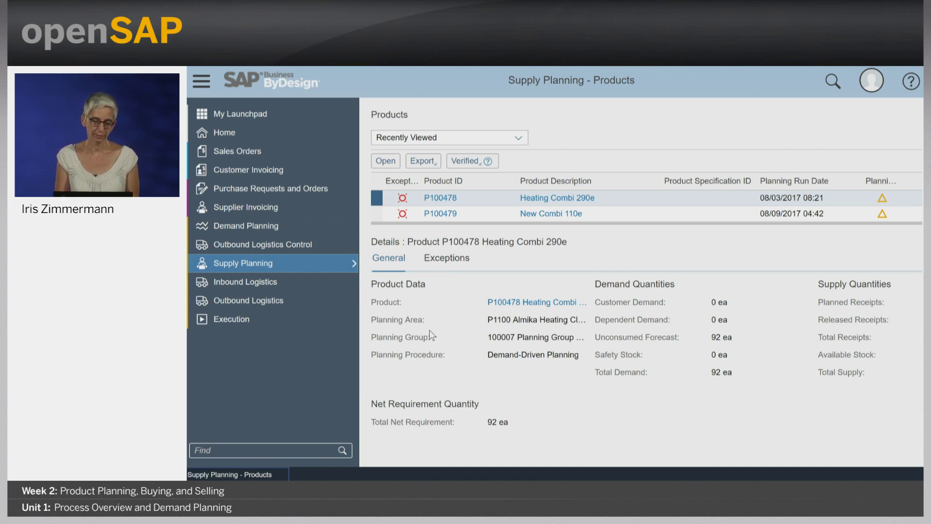
pyautogui.click(385, 161)
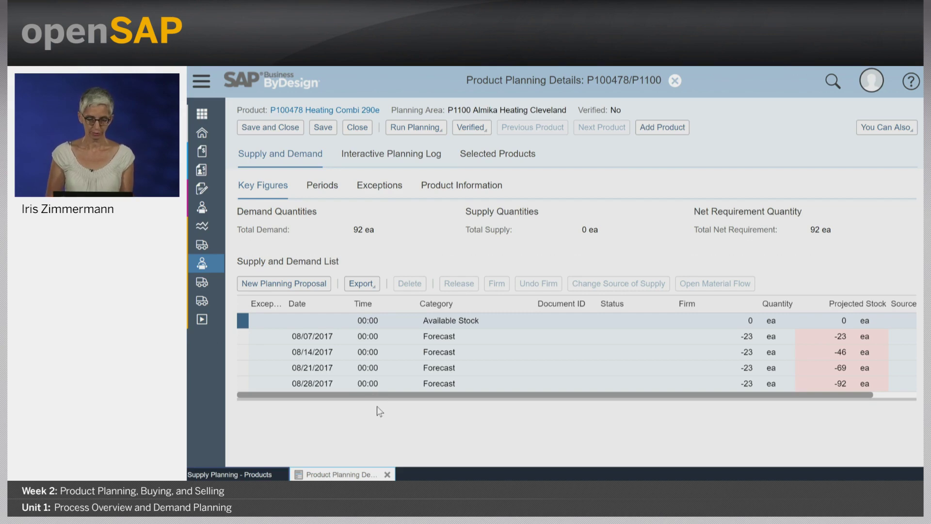
# Switch to PowerPoint, start the slide show and advance to the next slide
pyautogui.hotkey('alt', 'Tab')
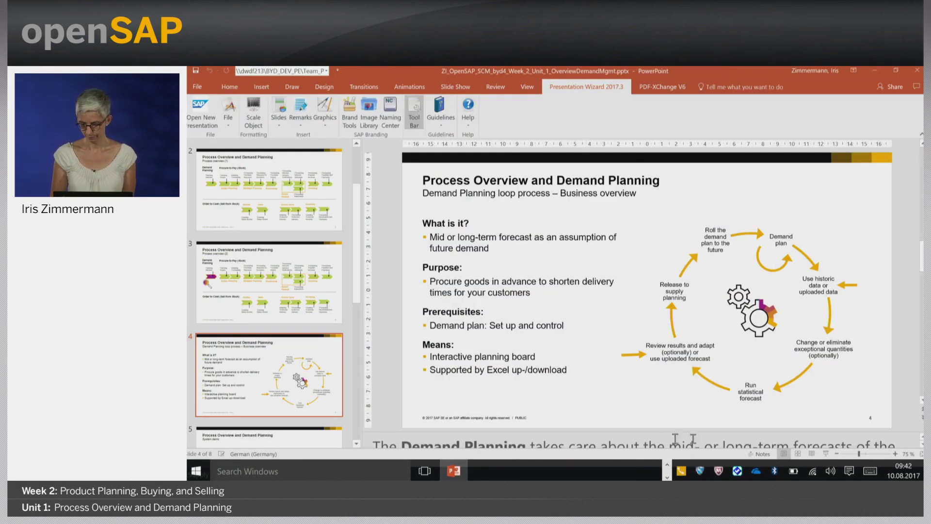
pyautogui.click(825, 453)
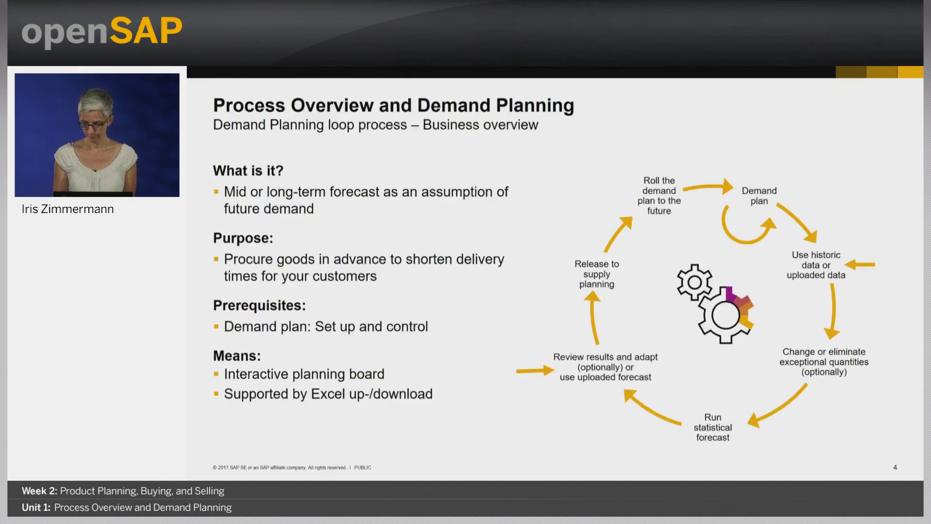
pyautogui.press('Right')
pyautogui.press('Right')
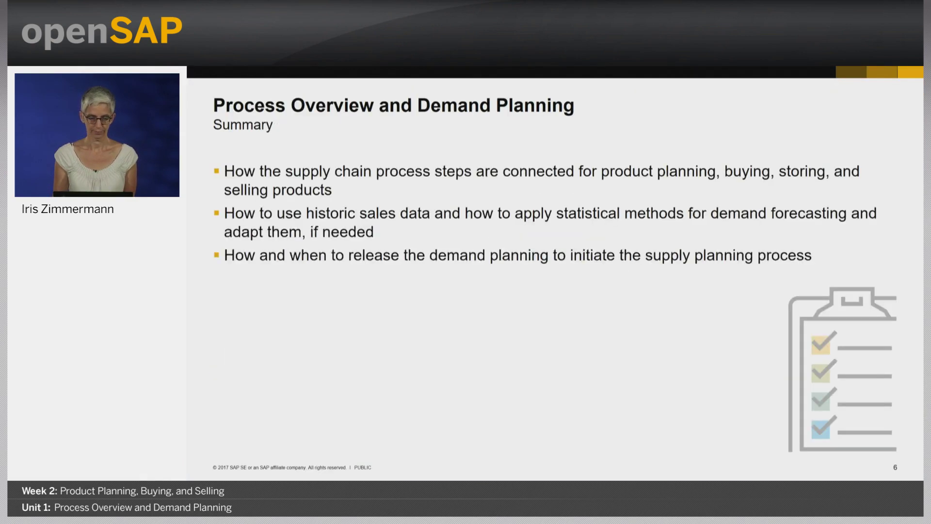